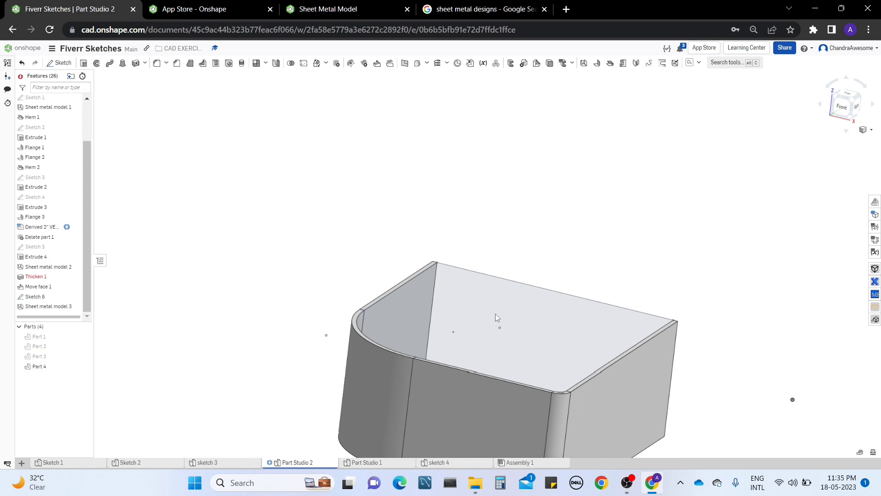
Step: Start a new sheet metal model in Thicken mode and select the flat base region of Sketch 6 for thickening
{"action": "middle_click_drag", "start_coordinate": [495, 313], "coordinate": [425, 249]}
{"action": "right_click_drag", "start_coordinate": [476, 278], "coordinate": [469, 278]}
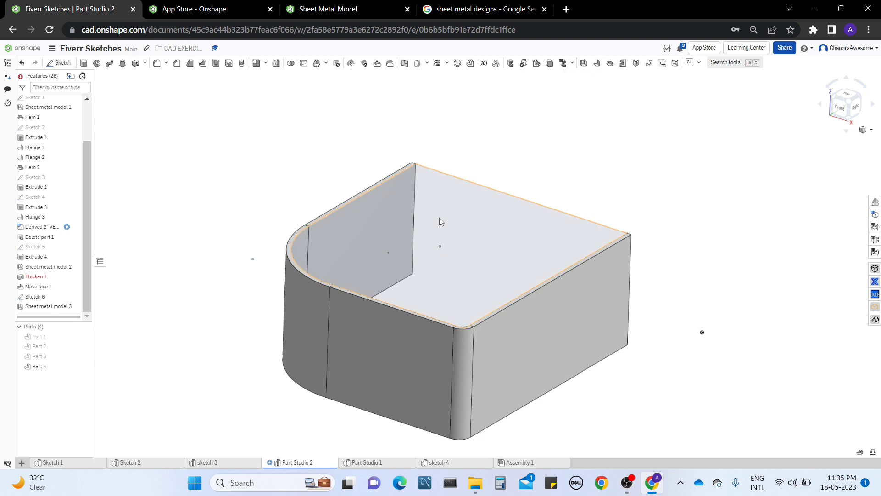
{"action": "right_click_drag", "start_coordinate": [440, 221], "coordinate": [422, 312]}
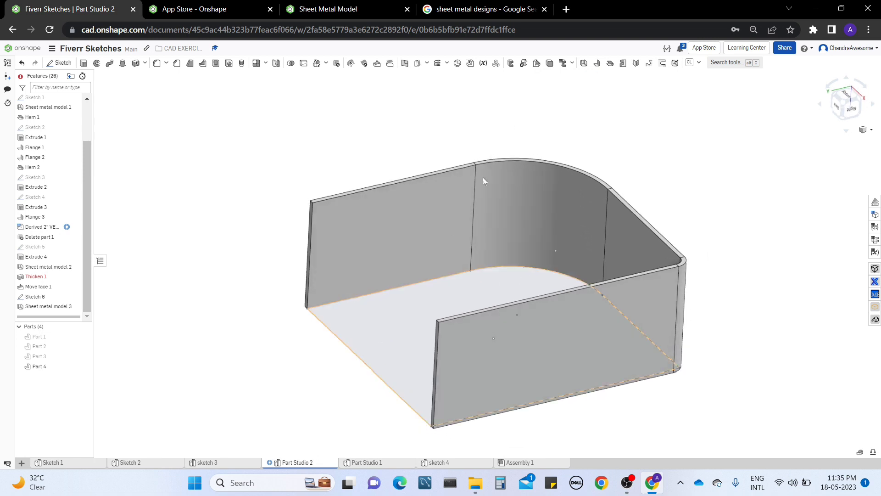
{"action": "left_click", "coordinate": [587, 66]}
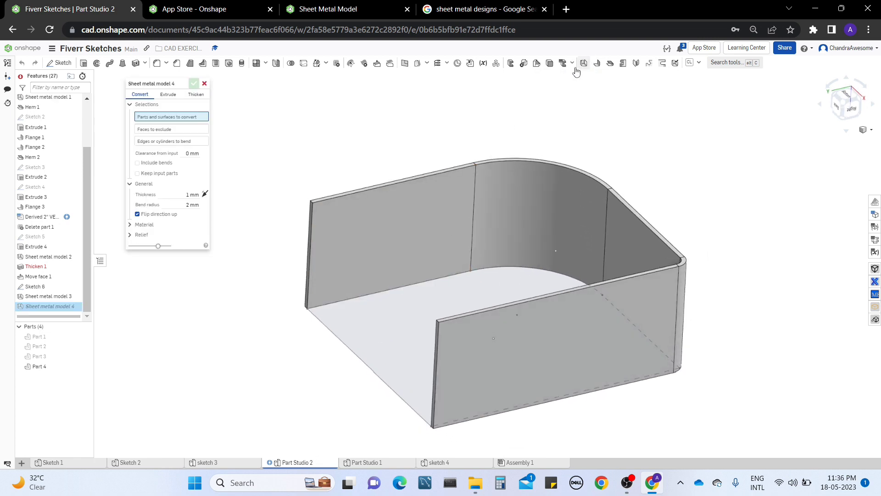
{"action": "left_click", "coordinate": [193, 96]}
{"action": "right_click_drag", "start_coordinate": [370, 163], "coordinate": [380, 186]}
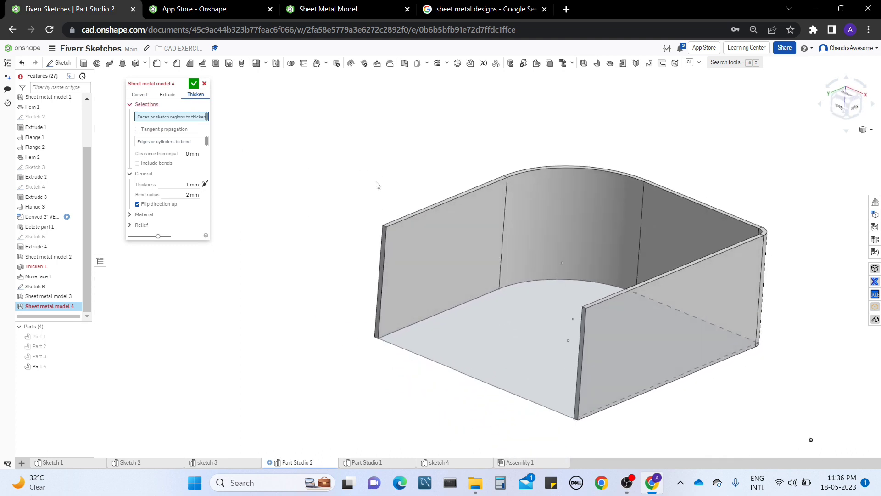
{"action": "left_click", "coordinate": [168, 95]}
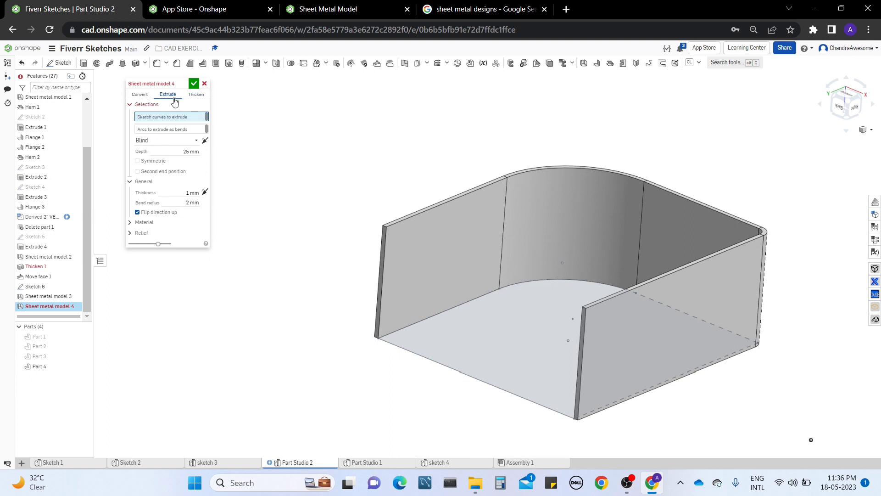
{"action": "left_click", "coordinate": [198, 95]}
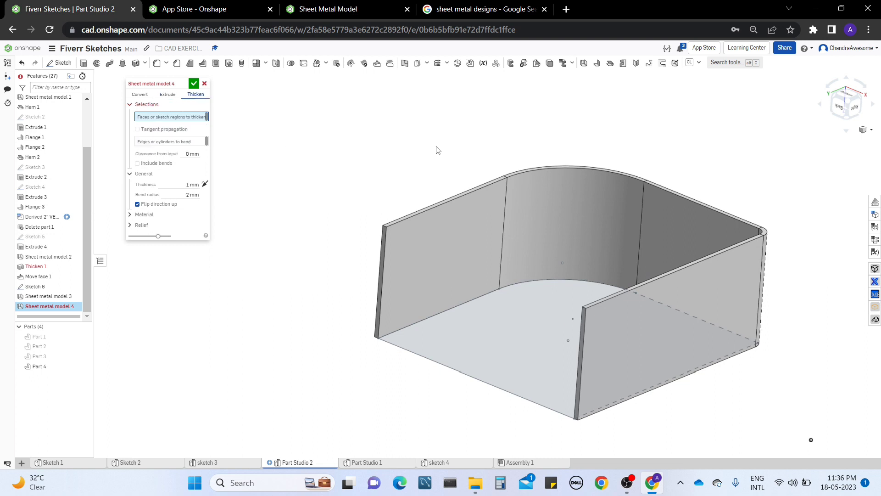
{"action": "middle_click_drag", "start_coordinate": [437, 150], "coordinate": [412, 149]}
{"action": "mouse_move", "coordinate": [412, 149]}
{"action": "right_mouse_down"}
{"action": "mouse_move", "coordinate": [435, 147]}
{"action": "mouse_move", "coordinate": [419, 153]}
{"action": "right_mouse_up"}
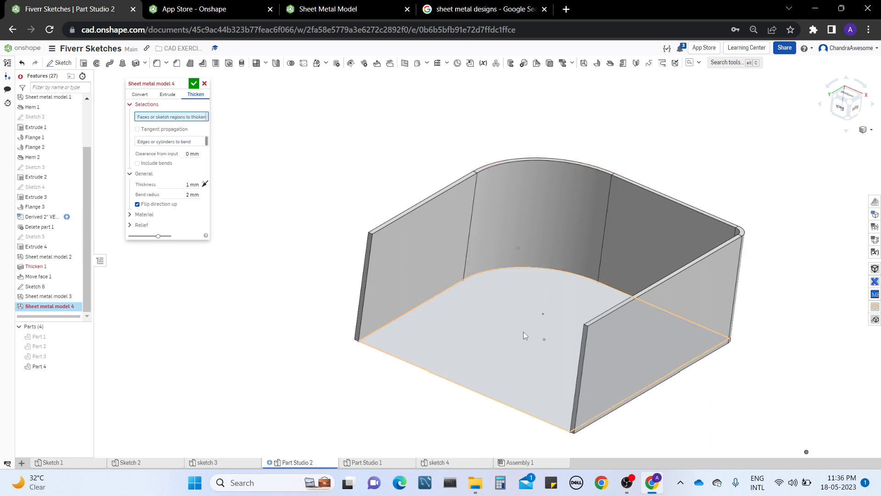
{"action": "left_click", "coordinate": [478, 358]}
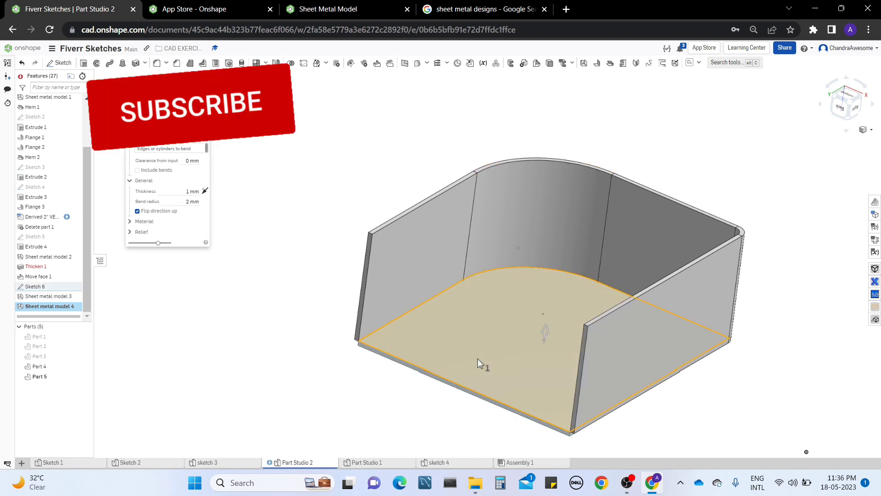
Step: Set the sheet metal model's thickness to 3 mm
{"action": "right_click_drag", "start_coordinate": [478, 358], "coordinate": [438, 316]}
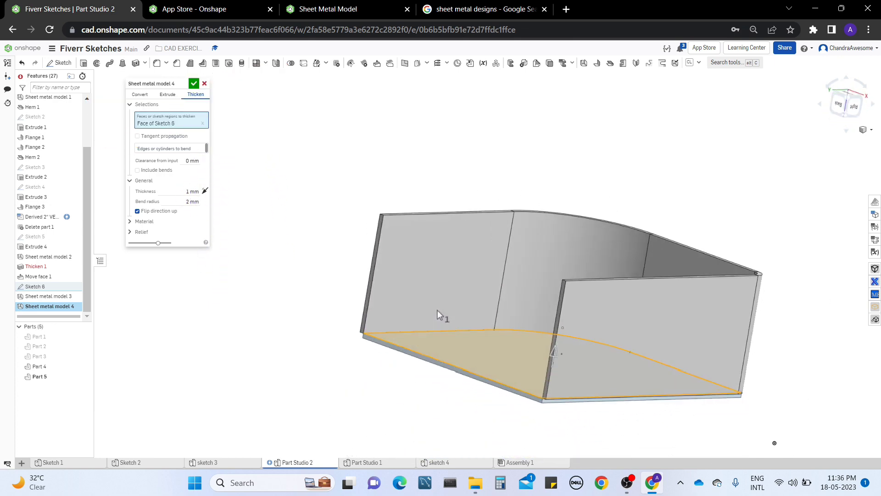
{"action": "left_click", "coordinate": [188, 191]}
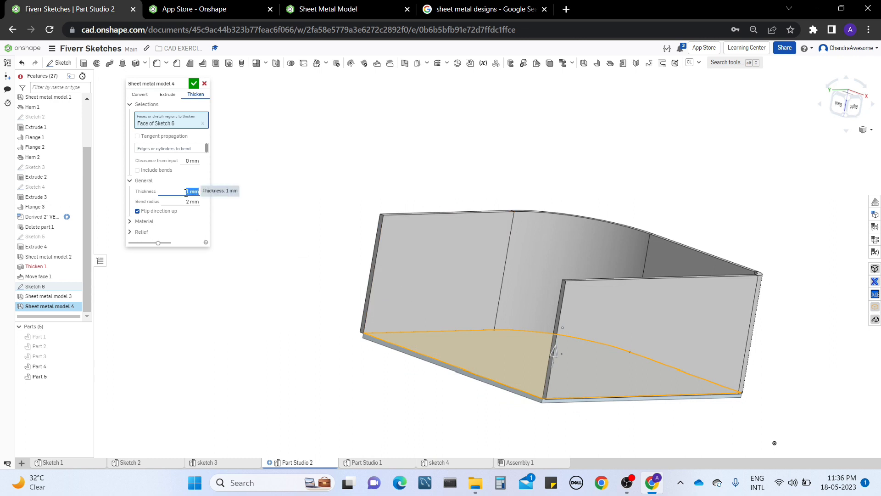
{"action": "scroll", "coordinate": [186, 193], "scroll_direction": "up", "scroll_amount": 3}
{"action": "scroll", "coordinate": [186, 193], "scroll_direction": "down", "scroll_amount": 1}
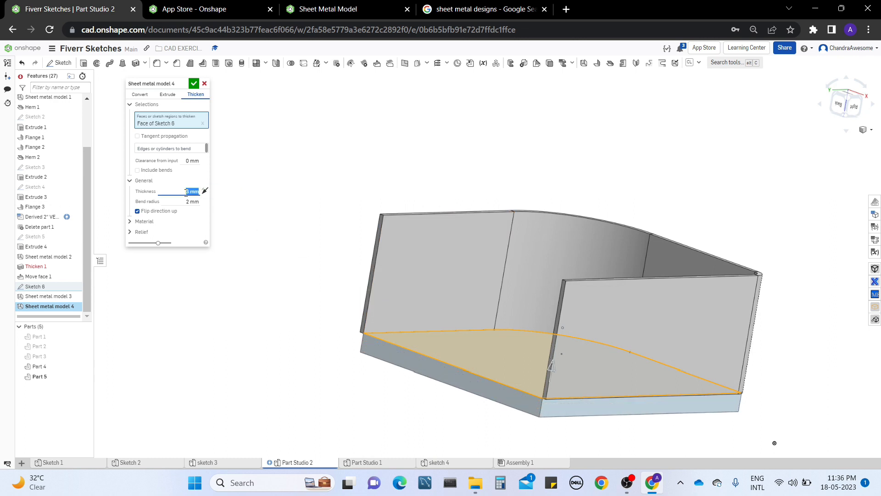
{"action": "right_click_drag", "start_coordinate": [379, 122], "coordinate": [392, 144]}
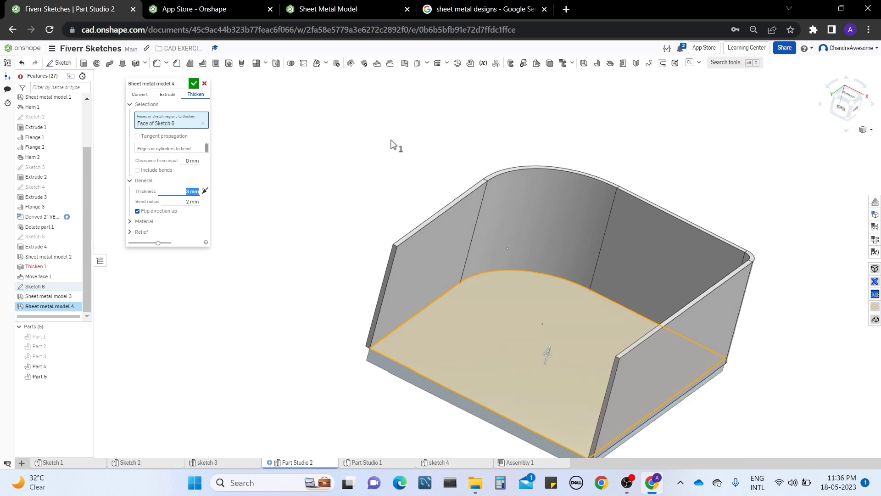
Step: Add the inner faces of both side walls, the large curved corner and the back wall to the thicken selection
{"action": "middle_click_drag", "start_coordinate": [376, 220], "coordinate": [353, 199]}
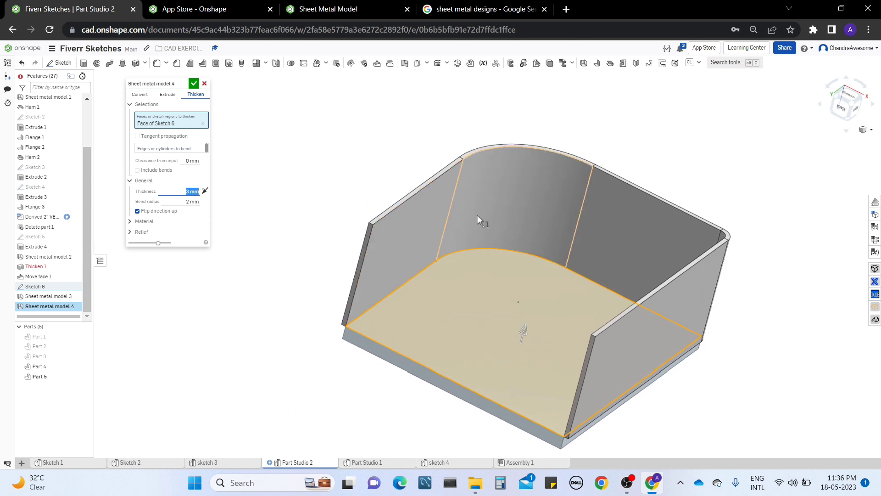
{"action": "left_click", "coordinate": [395, 266]}
{"action": "left_click", "coordinate": [488, 188]}
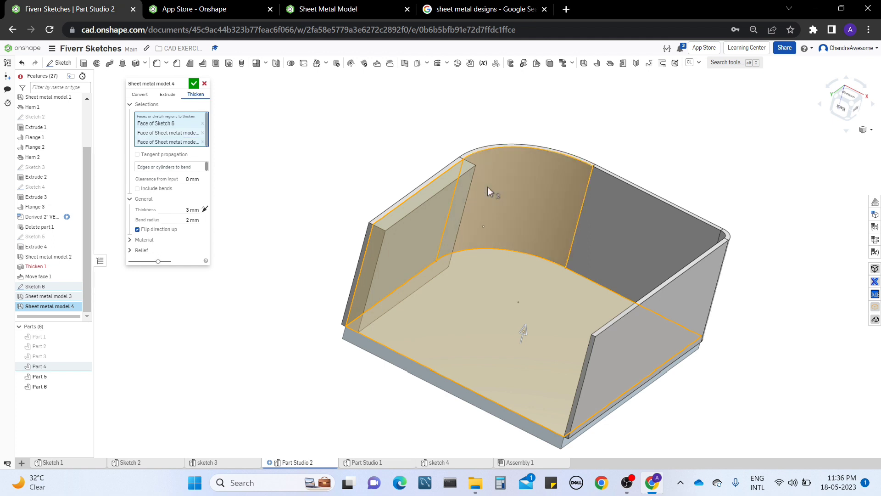
{"action": "left_click", "coordinate": [638, 205]}
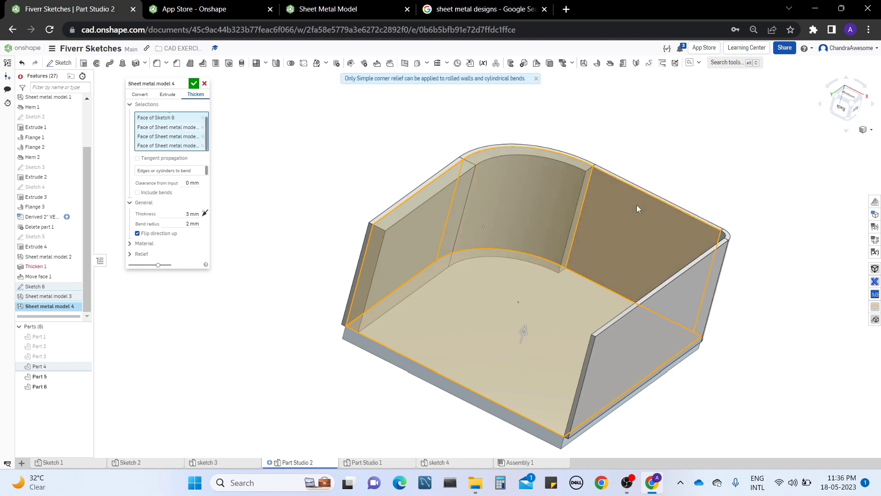
{"action": "right_click_drag", "start_coordinate": [637, 205], "coordinate": [657, 232]}
{"action": "left_click", "coordinate": [704, 289]}
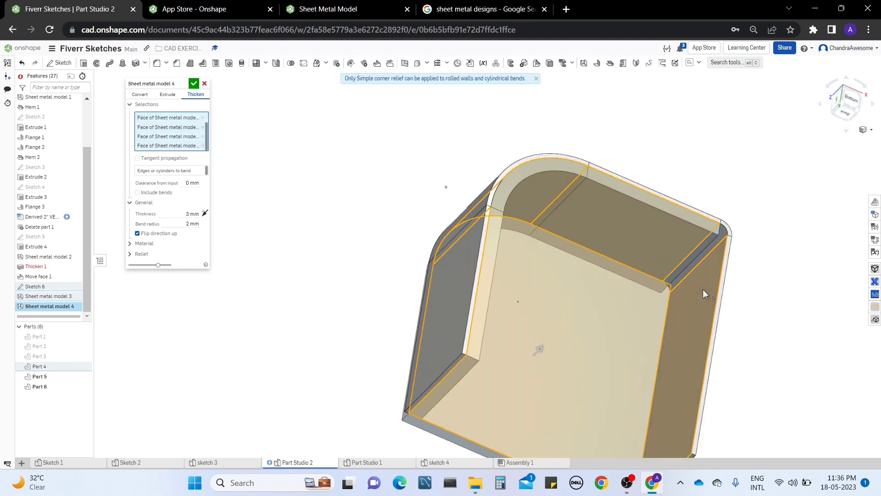
{"action": "right_click_drag", "start_coordinate": [700, 277], "coordinate": [690, 274]}
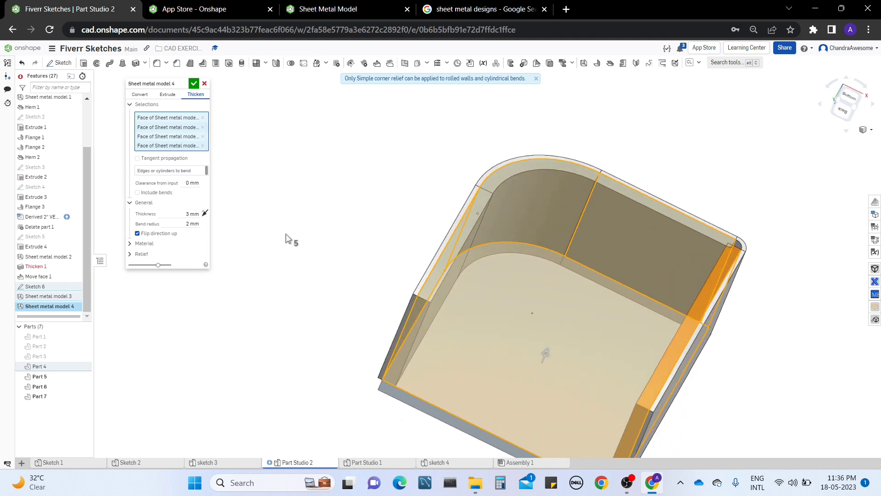
Step: Remove the four wall faces from the thicken selection, keeping only the Sketch 6 region
{"action": "left_click", "coordinate": [193, 146]}
{"action": "left_click", "coordinate": [193, 146]}
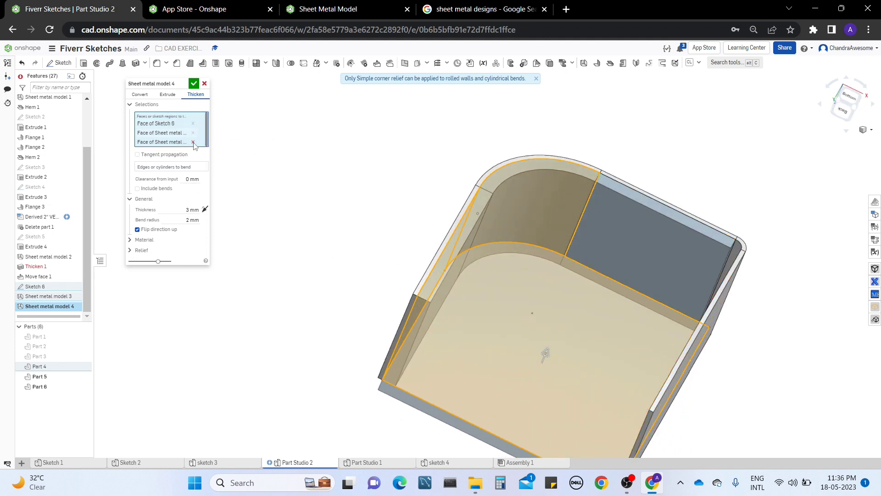
{"action": "left_click", "coordinate": [193, 145]}
{"action": "left_click", "coordinate": [194, 133]}
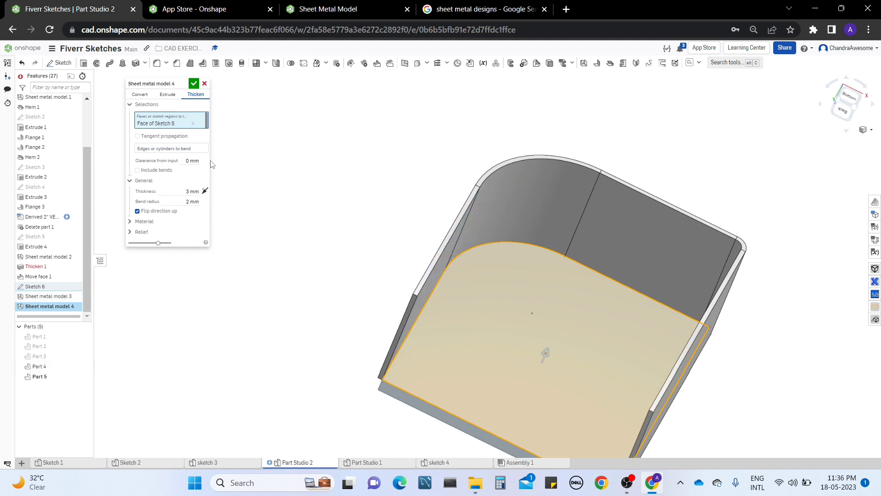
Step: Add the inner face of the side wall adjoining the large curved corner to the thicken selection and enable tangent propagation
{"action": "right_click_drag", "start_coordinate": [431, 193], "coordinate": [329, 167]}
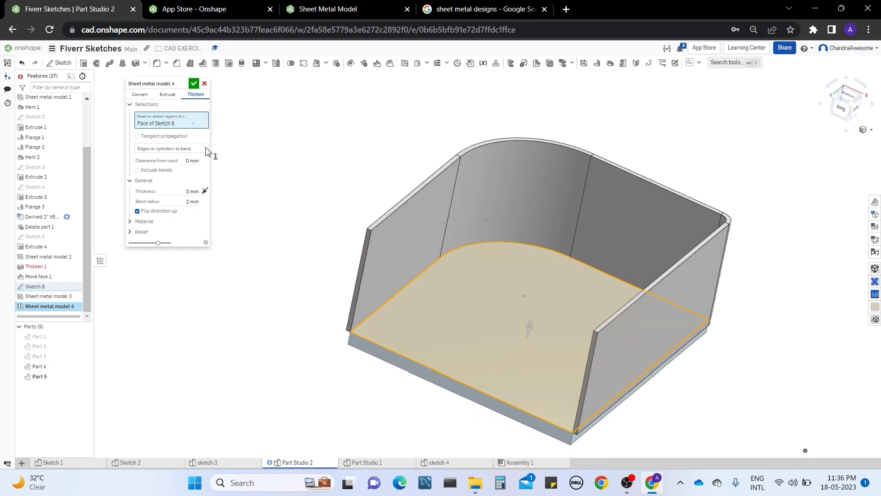
{"action": "left_click", "coordinate": [403, 238]}
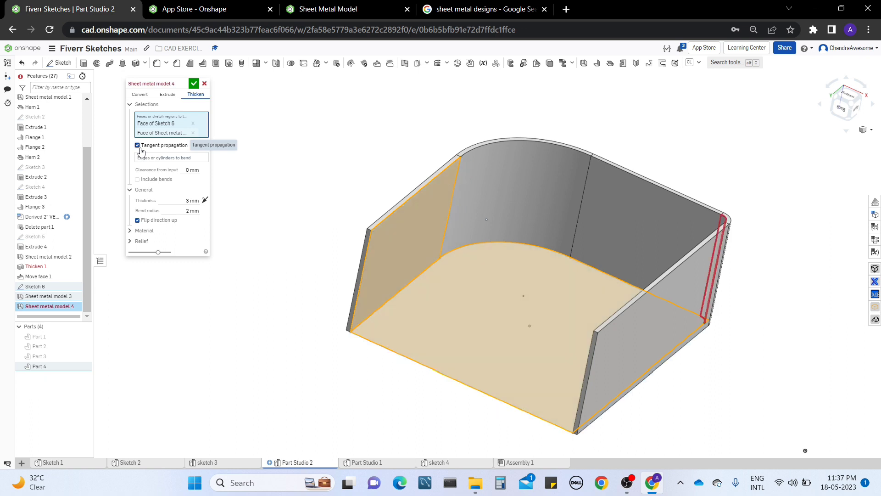
{"action": "right_click_drag", "start_coordinate": [747, 154], "coordinate": [742, 173]}
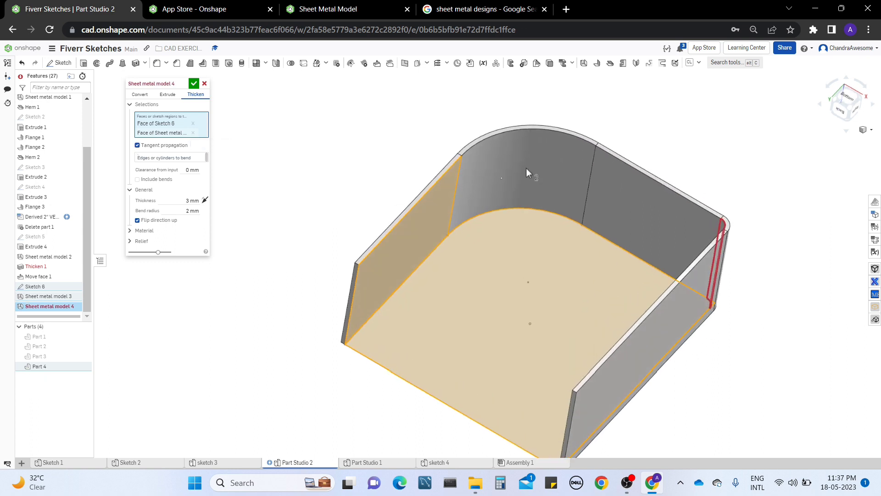
{"action": "mouse_move", "coordinate": [739, 211]}
{"action": "right_mouse_down"}
{"action": "mouse_move", "coordinate": [743, 238]}
{"action": "mouse_move", "coordinate": [741, 203]}
{"action": "mouse_move", "coordinate": [750, 221]}
{"action": "right_mouse_up"}
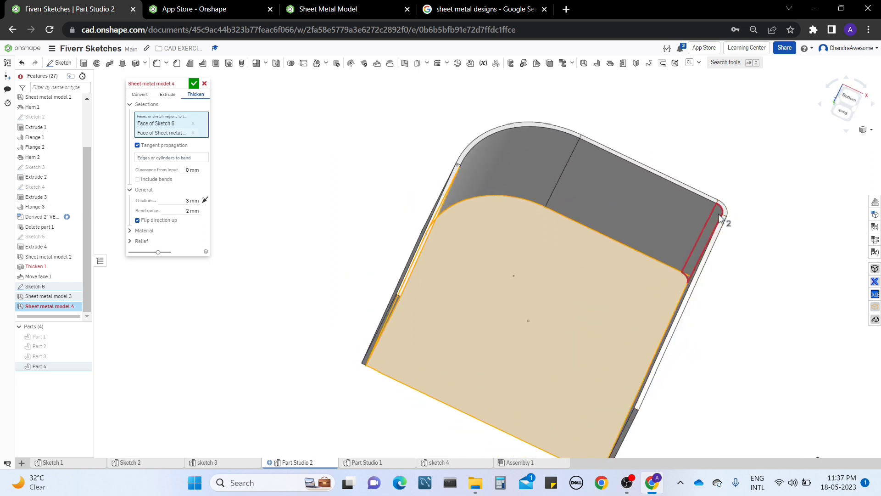
Step: Set the sheet metal model's thickness to 1 mm
{"action": "left_click", "coordinate": [185, 203]}
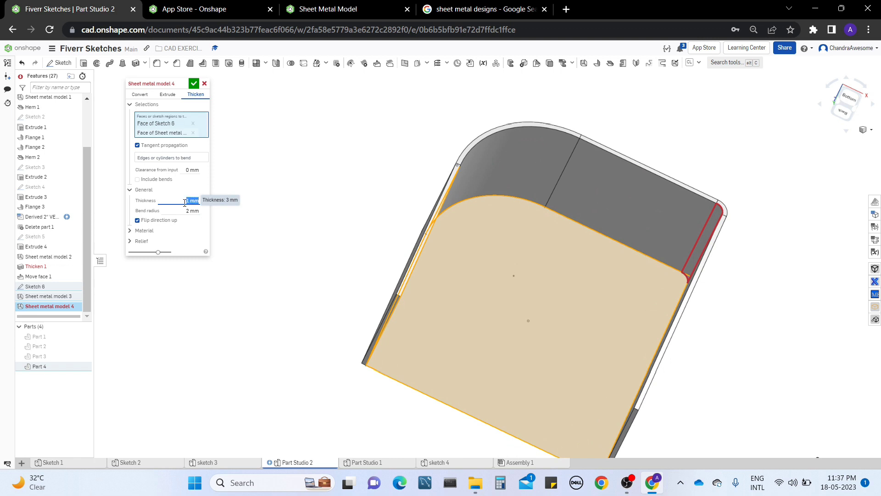
{"action": "right_click_drag", "start_coordinate": [702, 158], "coordinate": [716, 145]}
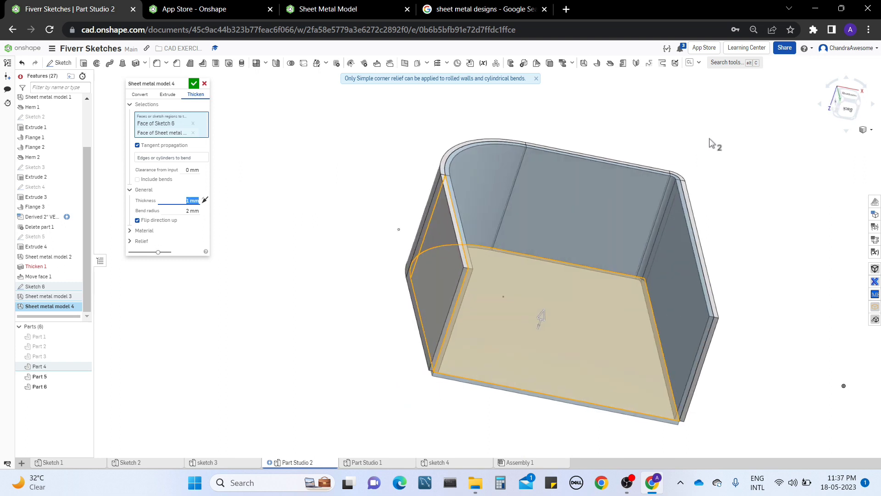
{"action": "right_click_drag", "start_coordinate": [729, 221], "coordinate": [333, 225]}
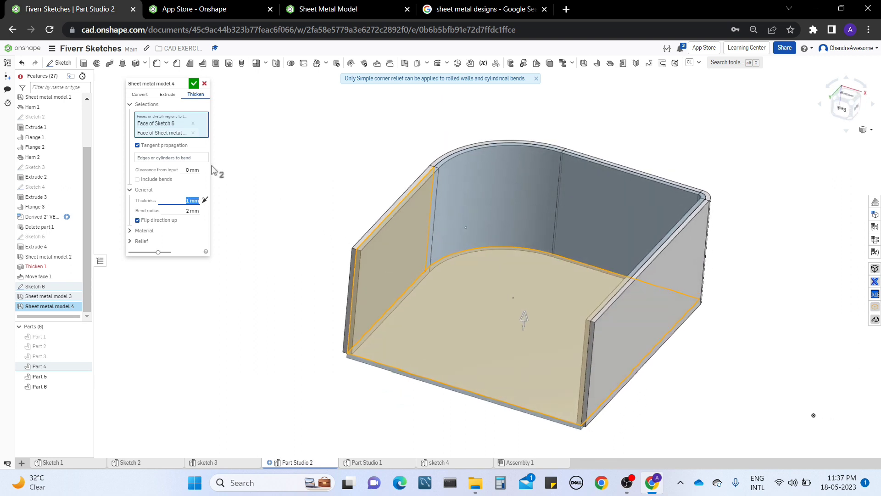
Step: Activate the selection of edges or cylinders to bend and hide Part 4
{"action": "left_click", "coordinate": [196, 160]}
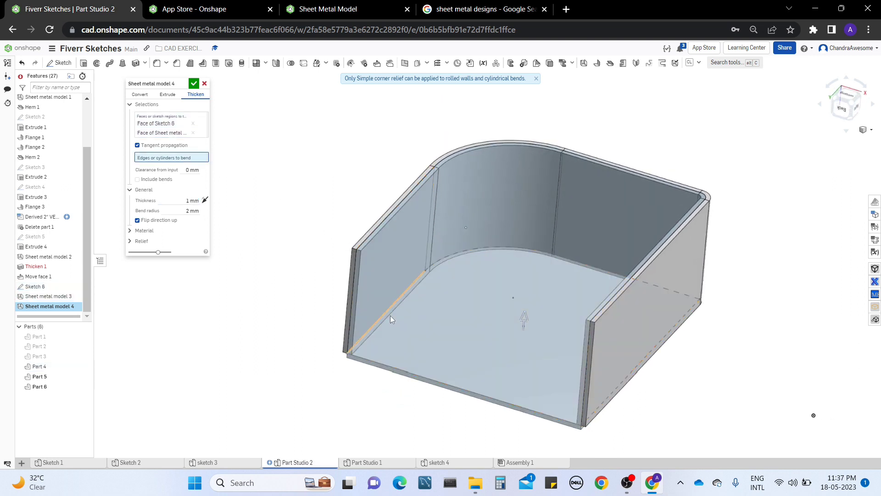
{"action": "mouse_move", "coordinate": [394, 321]}
{"action": "right_mouse_down"}
{"action": "mouse_move", "coordinate": [436, 296]}
{"action": "mouse_move", "coordinate": [397, 310]}
{"action": "right_mouse_up"}
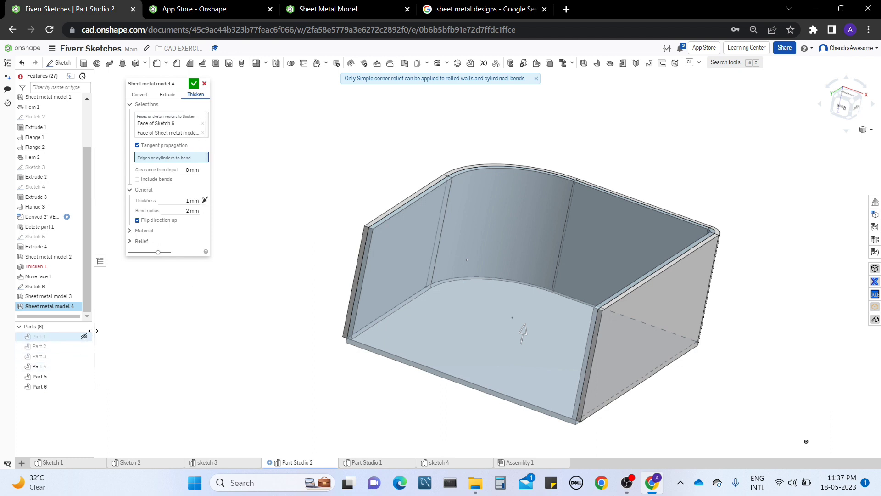
{"action": "left_click", "coordinate": [84, 367]}
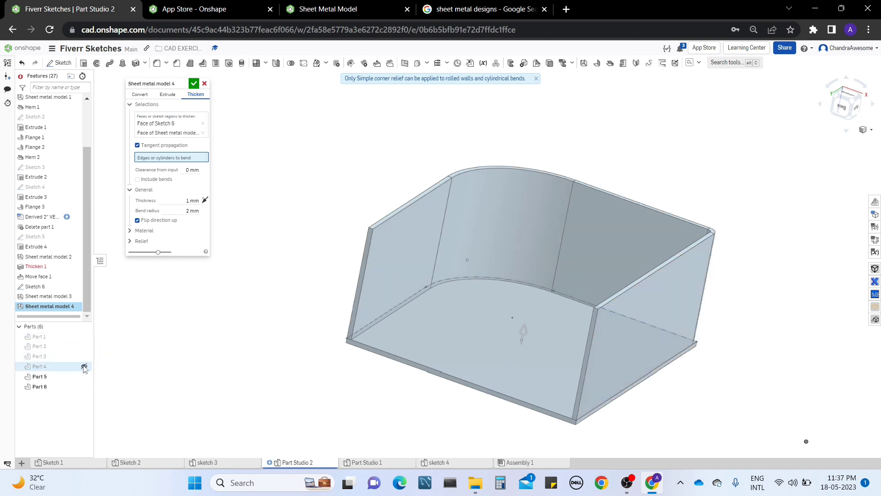
{"action": "left_click", "coordinate": [84, 367]}
Step: Examine the joints between the thickened walls and the base plate for edges to bend
{"action": "right_click_drag", "start_coordinate": [366, 265], "coordinate": [396, 276]}
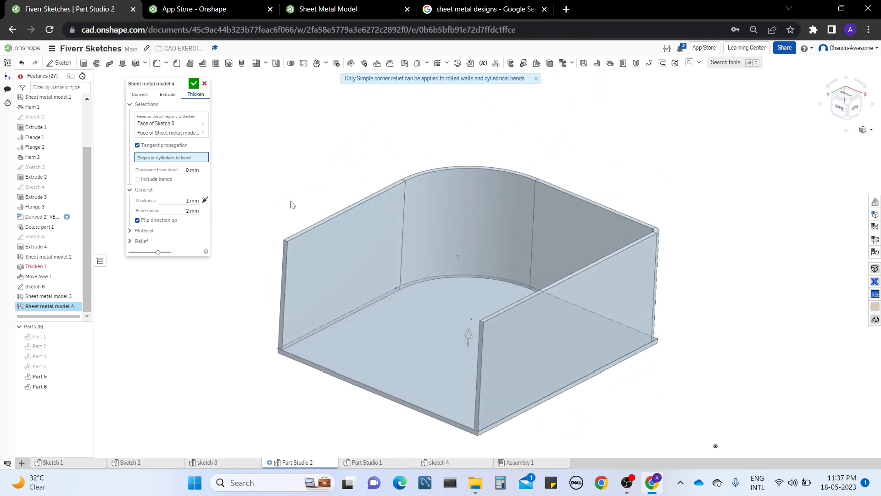
{"action": "right_click_drag", "start_coordinate": [292, 204], "coordinate": [355, 249]}
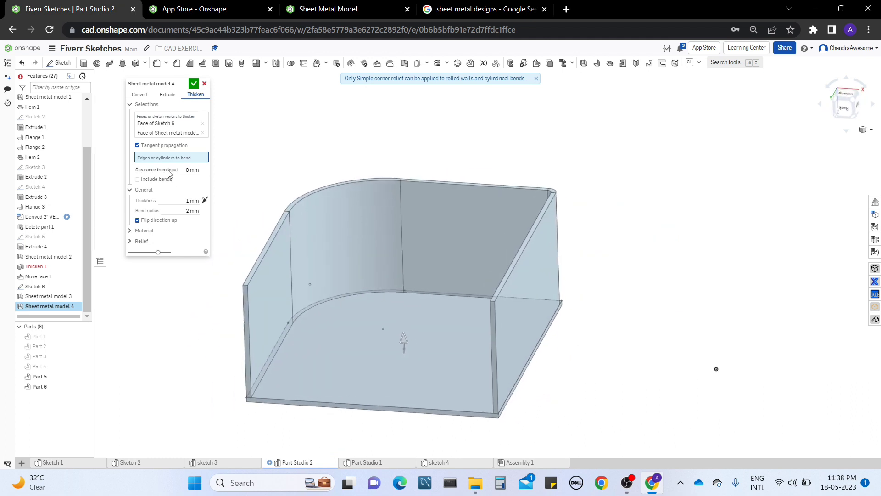
{"action": "left_click", "coordinate": [165, 180]}
{"action": "right_click_drag", "start_coordinate": [310, 296], "coordinate": [484, 296]}
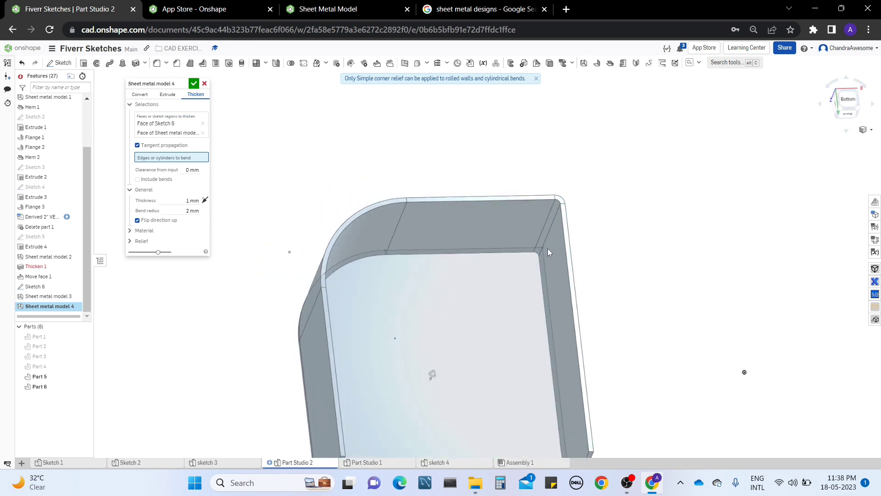
{"action": "right_click_drag", "start_coordinate": [536, 252], "coordinate": [495, 304]}
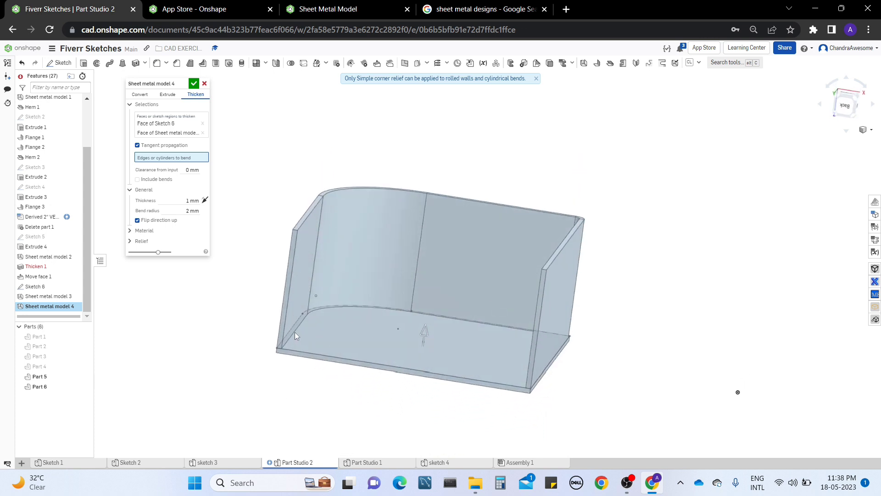
{"action": "mouse_move", "coordinate": [295, 332]}
{"action": "right_mouse_down"}
{"action": "mouse_move", "coordinate": [329, 335]}
{"action": "mouse_move", "coordinate": [342, 270]}
{"action": "mouse_move", "coordinate": [333, 321]}
{"action": "mouse_move", "coordinate": [309, 341]}
{"action": "mouse_move", "coordinate": [290, 340]}
{"action": "right_mouse_up"}
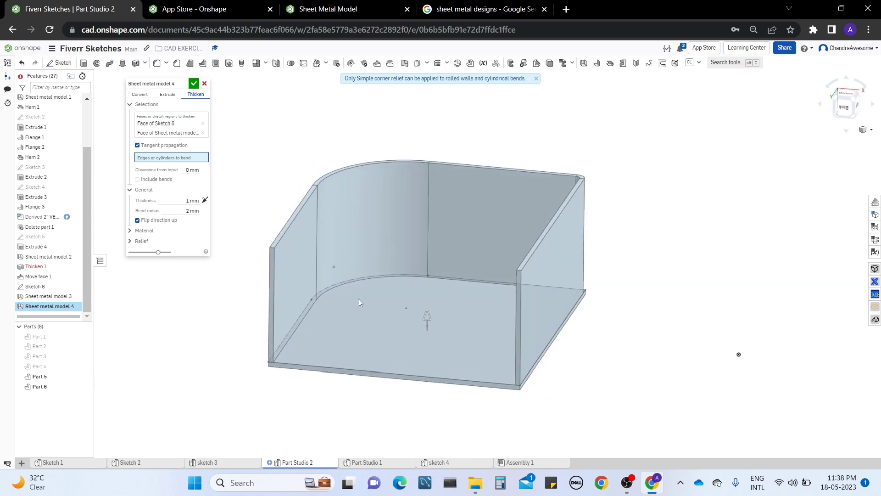
{"action": "right_click_drag", "start_coordinate": [443, 266], "coordinate": [301, 283]}
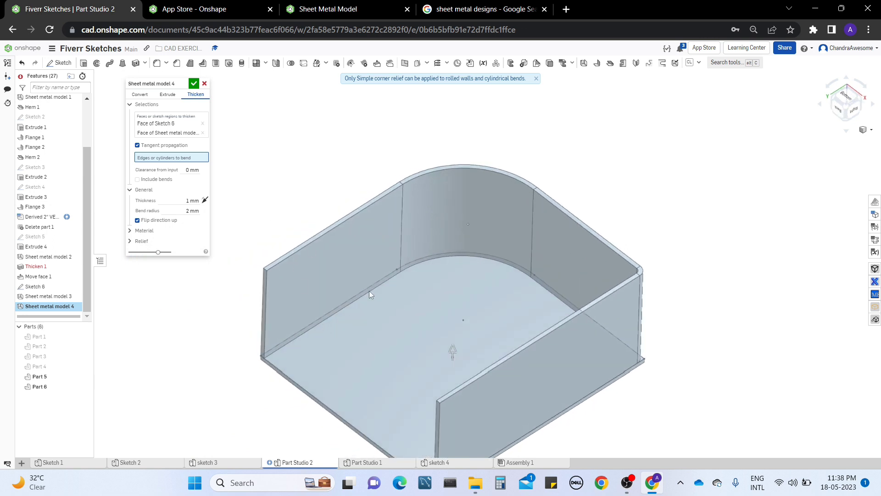
Step: Review the Extrude and Convert options for the sheet metal model and return to the Thicken definition
{"action": "middle_click_drag", "start_coordinate": [401, 313], "coordinate": [418, 269]}
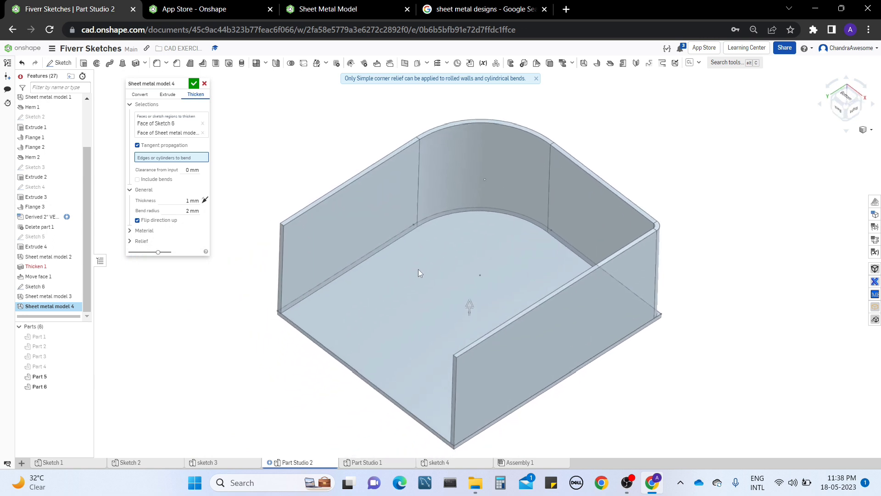
{"action": "left_click", "coordinate": [168, 95]}
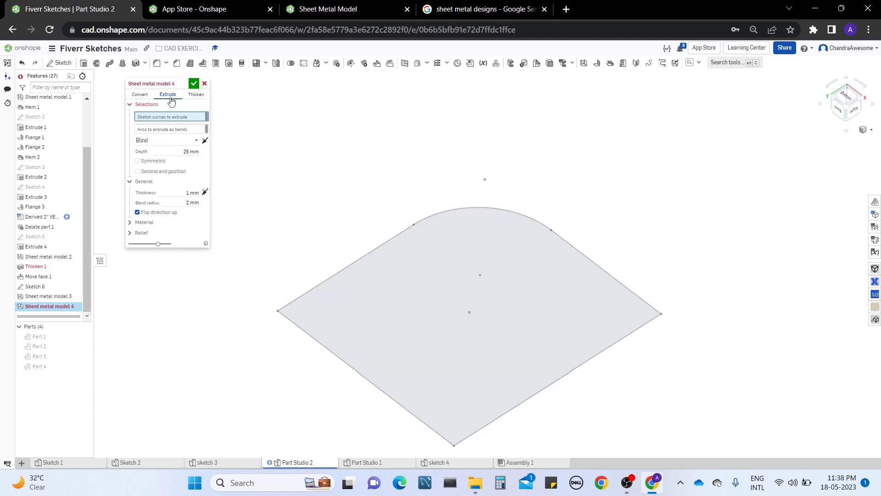
{"action": "left_click", "coordinate": [140, 94]}
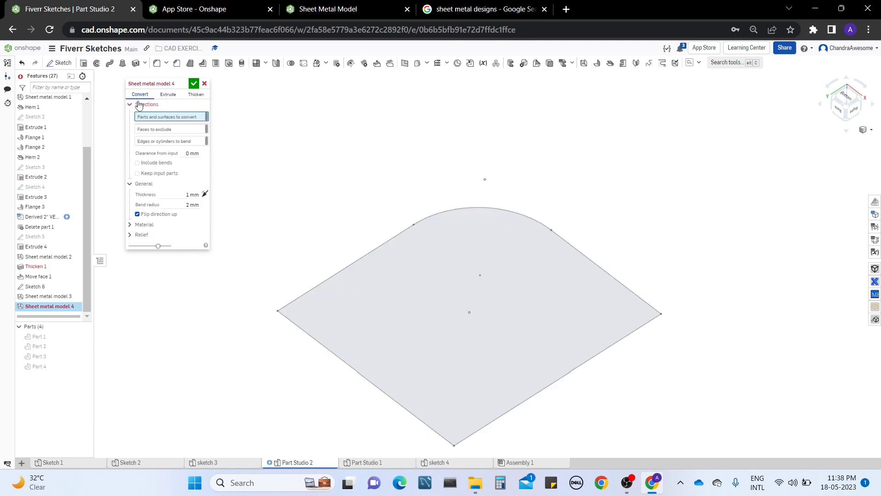
{"action": "left_click", "coordinate": [196, 95]}
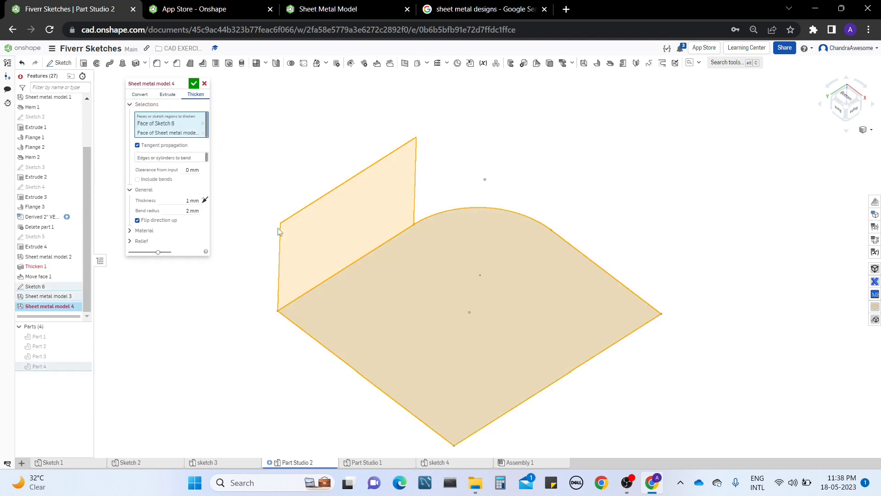
Step: Inspect the preview of the thickened walls and base plate and accept the sheet metal model
{"action": "right_click_drag", "start_coordinate": [390, 288], "coordinate": [369, 268]}
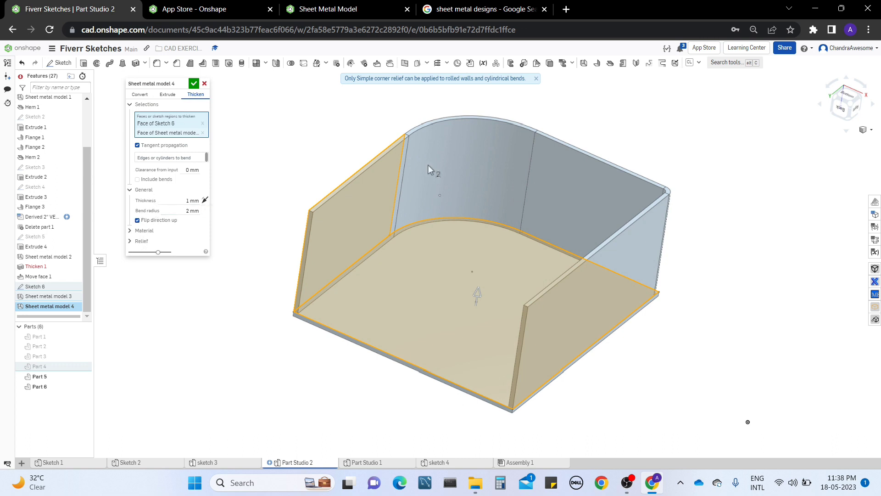
{"action": "middle_click_drag", "start_coordinate": [429, 166], "coordinate": [436, 182]}
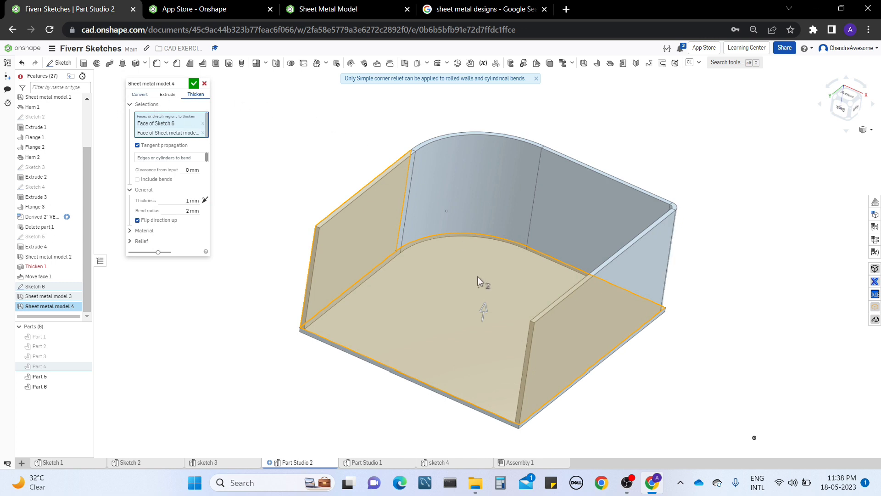
{"action": "right_click_drag", "start_coordinate": [478, 281], "coordinate": [498, 282]}
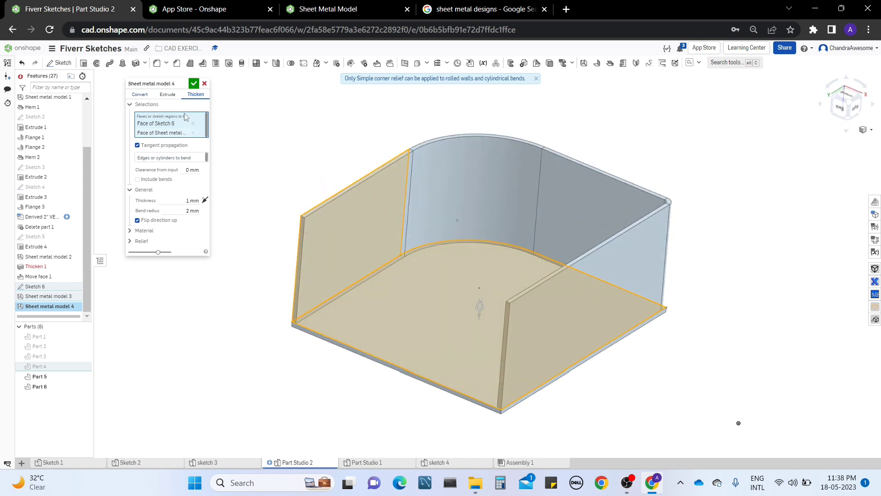
{"action": "left_click", "coordinate": [193, 83]}
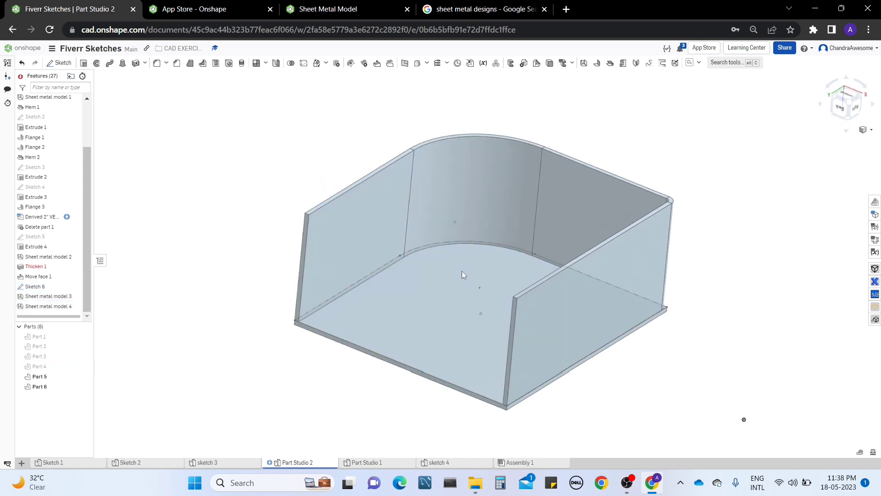
Step: Display the sheet metal bend table and flat pattern, and examine the enclosure's walls against them
{"action": "mouse_move", "coordinate": [462, 271]}
{"action": "right_mouse_down"}
{"action": "mouse_move", "coordinate": [484, 230]}
{"action": "mouse_move", "coordinate": [462, 285]}
{"action": "mouse_move", "coordinate": [489, 255]}
{"action": "right_mouse_up"}
{"action": "right_click", "coordinate": [489, 255]}
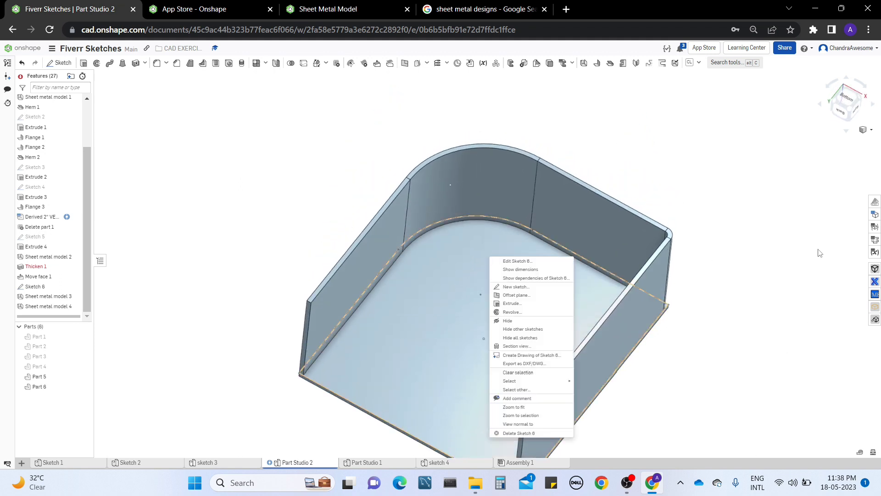
{"action": "left_click", "coordinate": [790, 251]}
{"action": "left_click", "coordinate": [876, 240]}
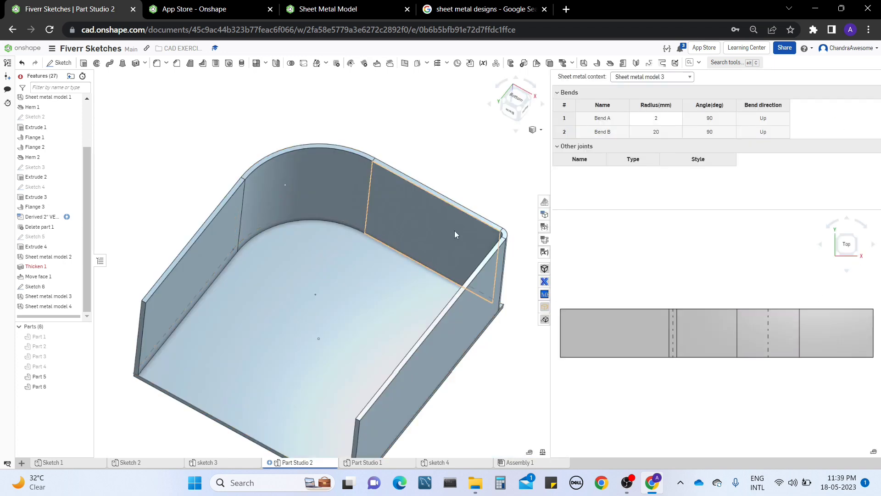
{"action": "right_click_drag", "start_coordinate": [376, 307], "coordinate": [371, 230]}
{"action": "left_click", "coordinate": [381, 219]}
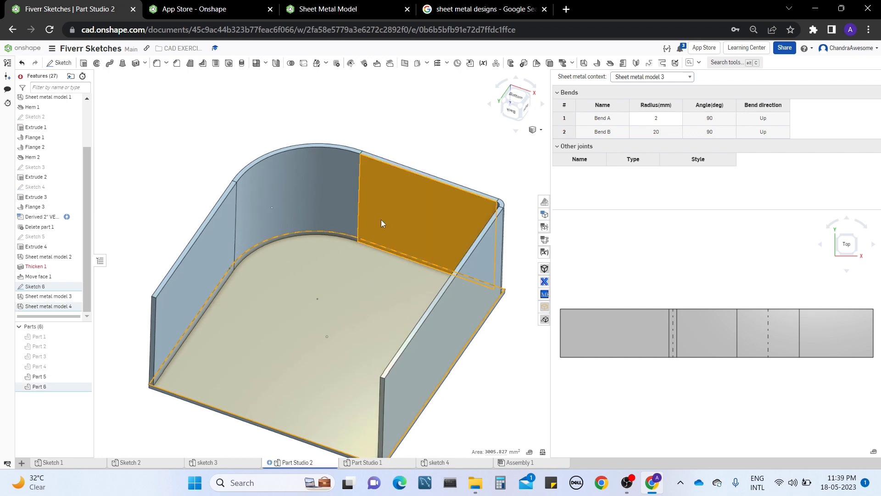
{"action": "left_click", "coordinate": [442, 144]}
{"action": "middle_click_drag", "start_coordinate": [231, 366], "coordinate": [250, 301]}
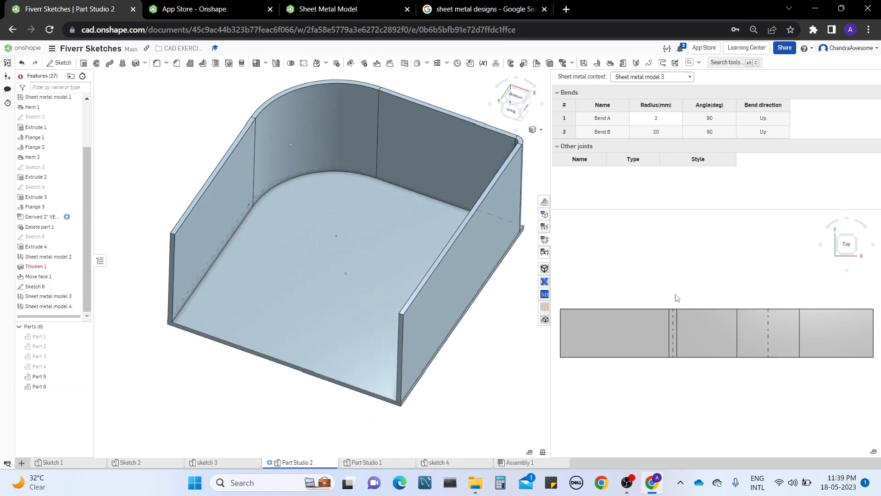
Step: Check the Part Studio's configurations and custom tables, and close the sheet metal table and flat pattern
{"action": "left_click", "coordinate": [545, 228]}
{"action": "left_click", "coordinate": [546, 216]}
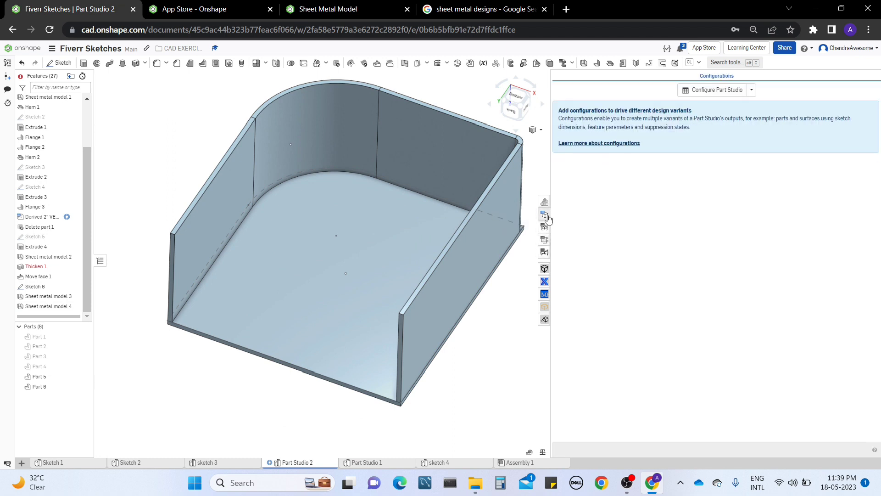
{"action": "left_click", "coordinate": [545, 228]}
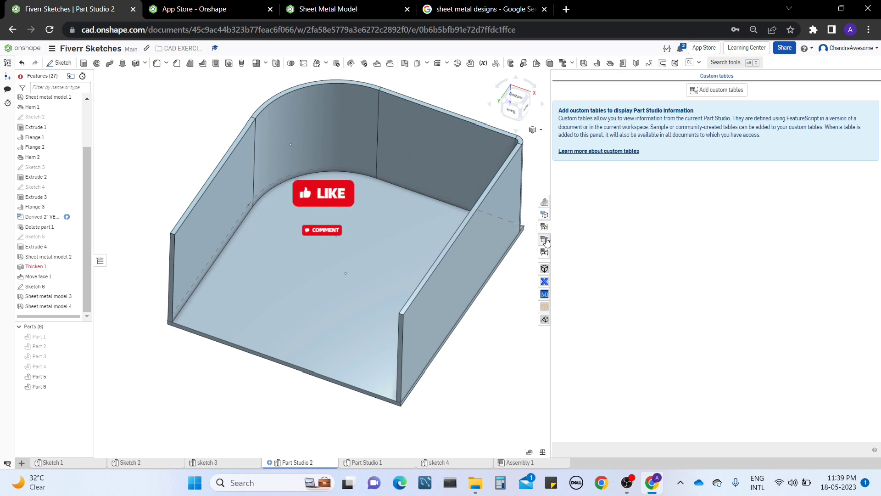
{"action": "left_click", "coordinate": [545, 239]}
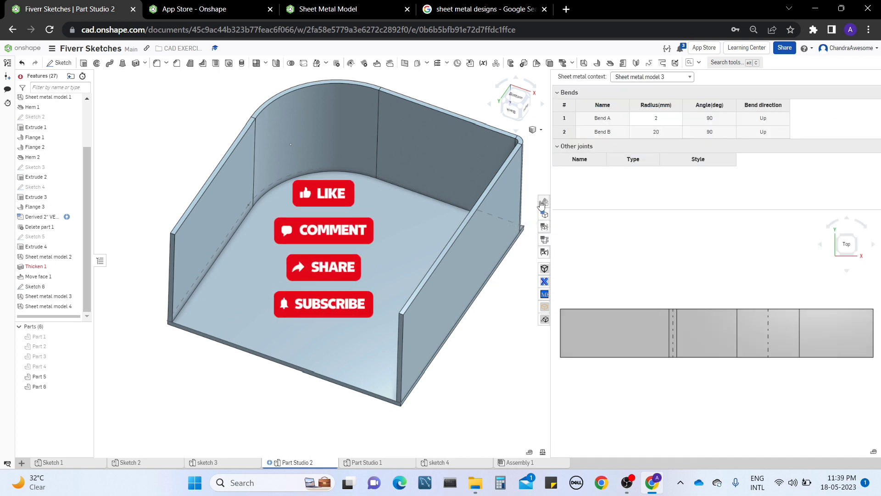
{"action": "left_click", "coordinate": [542, 203]}
{"action": "left_click", "coordinate": [543, 203]}
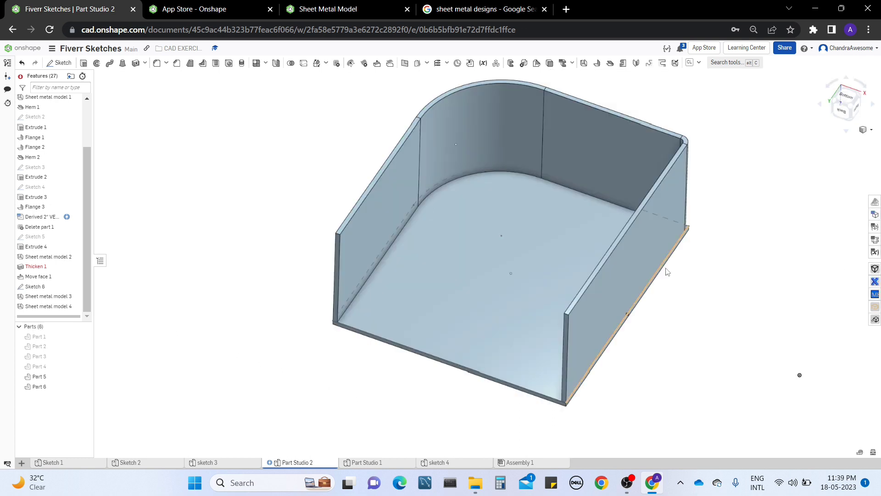
{"action": "right_click_drag", "start_coordinate": [667, 271], "coordinate": [528, 138]}
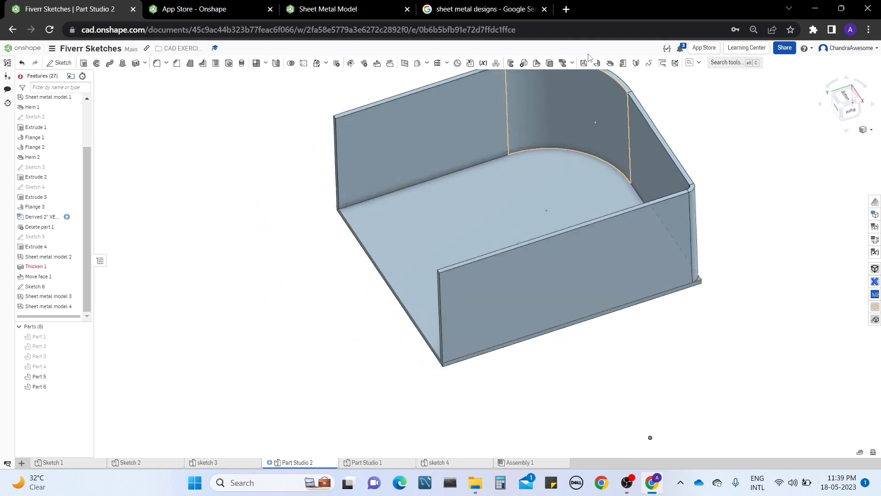
{"action": "left_click", "coordinate": [585, 64]}
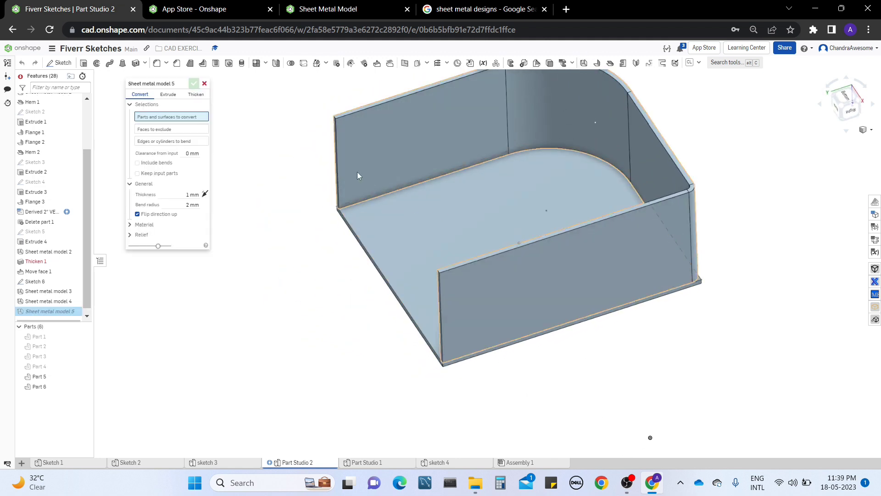
{"action": "right_click_drag", "start_coordinate": [319, 256], "coordinate": [431, 276]}
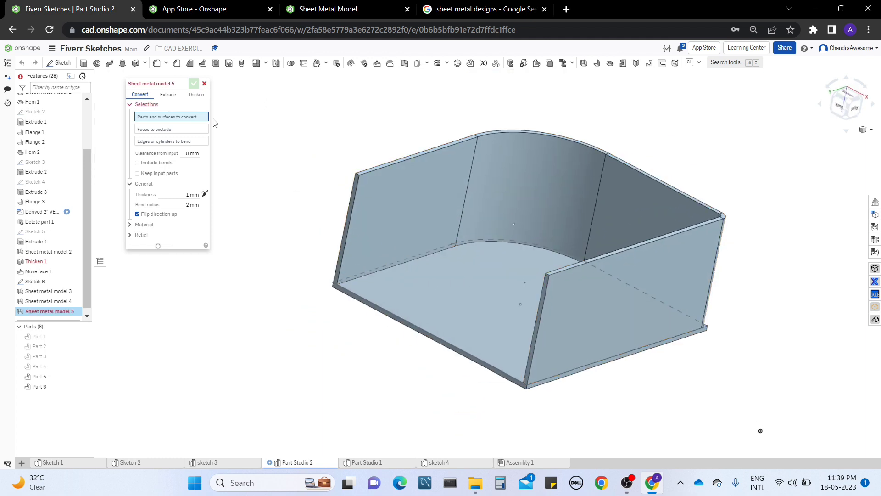
{"action": "left_click", "coordinate": [205, 84]}
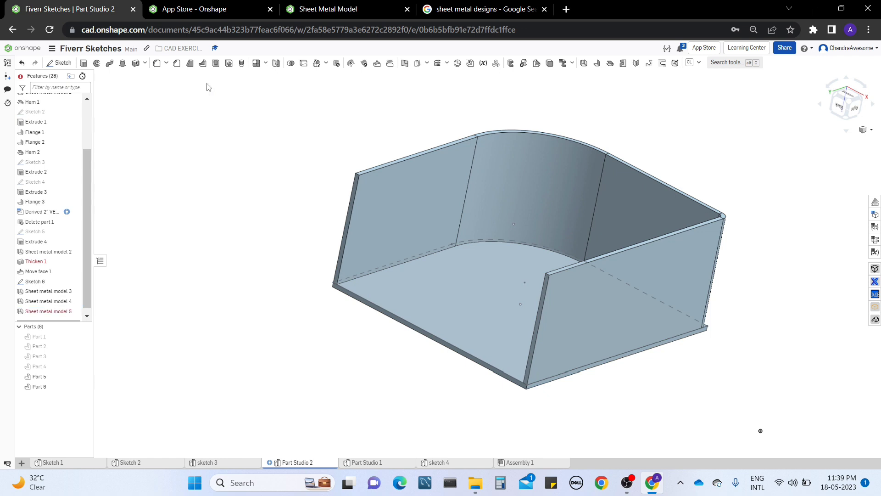